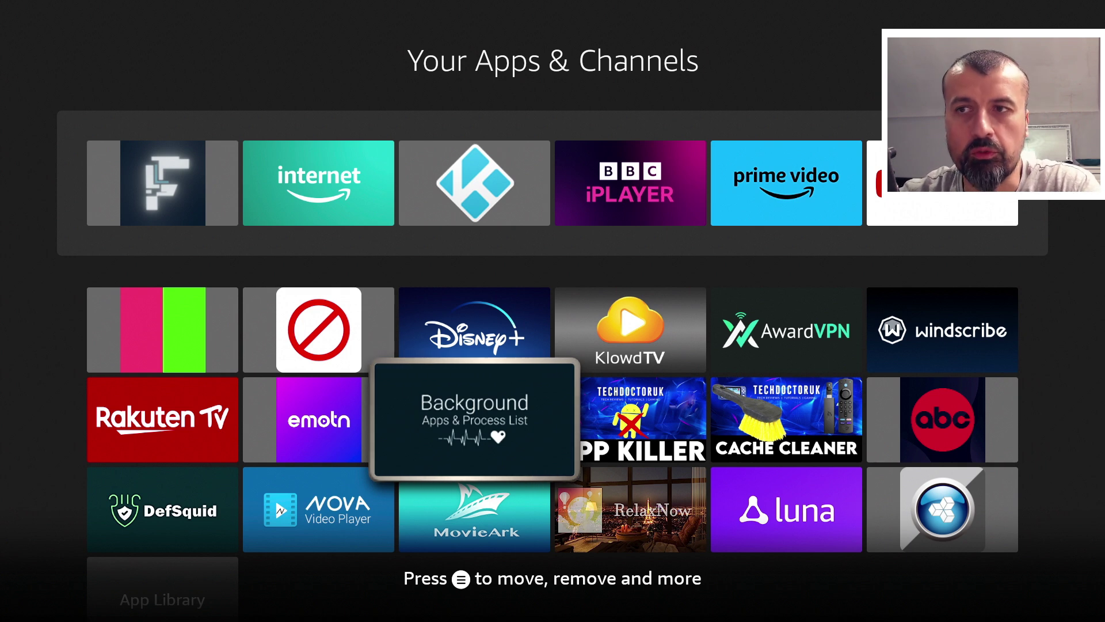
Open the Background Apps & Process List app from the apps and channels grid.
{"action": "key", "text": "Down"}
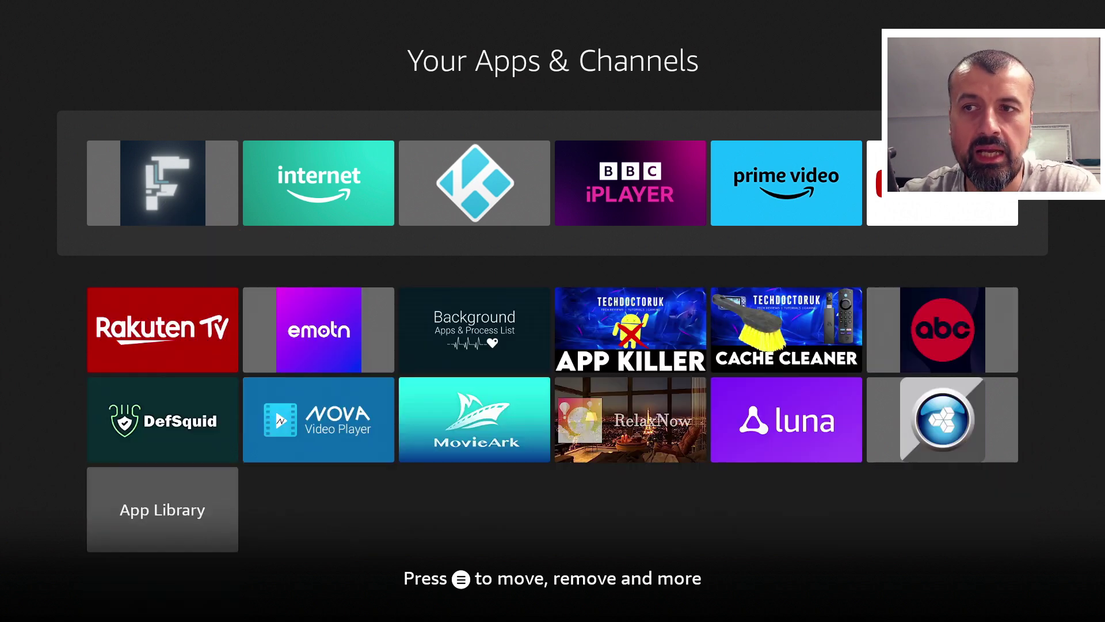
{"action": "key", "text": "Right"}
{"action": "key", "text": "Right"}
{"action": "key", "text": "Right"}
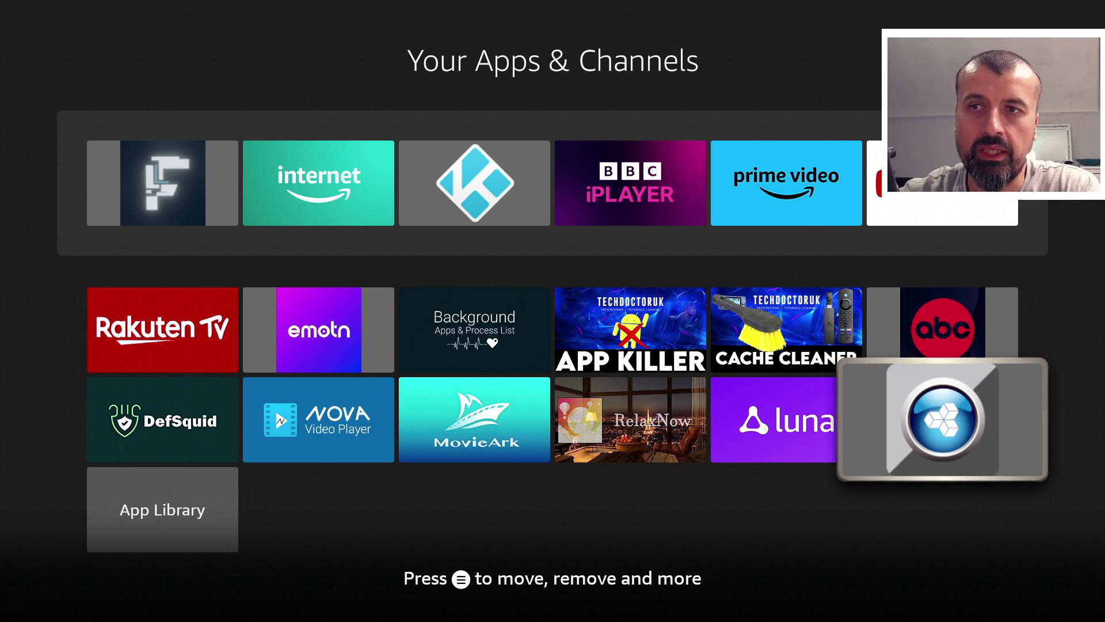
{"action": "key", "text": "Left"}
{"action": "key", "text": "Left"}
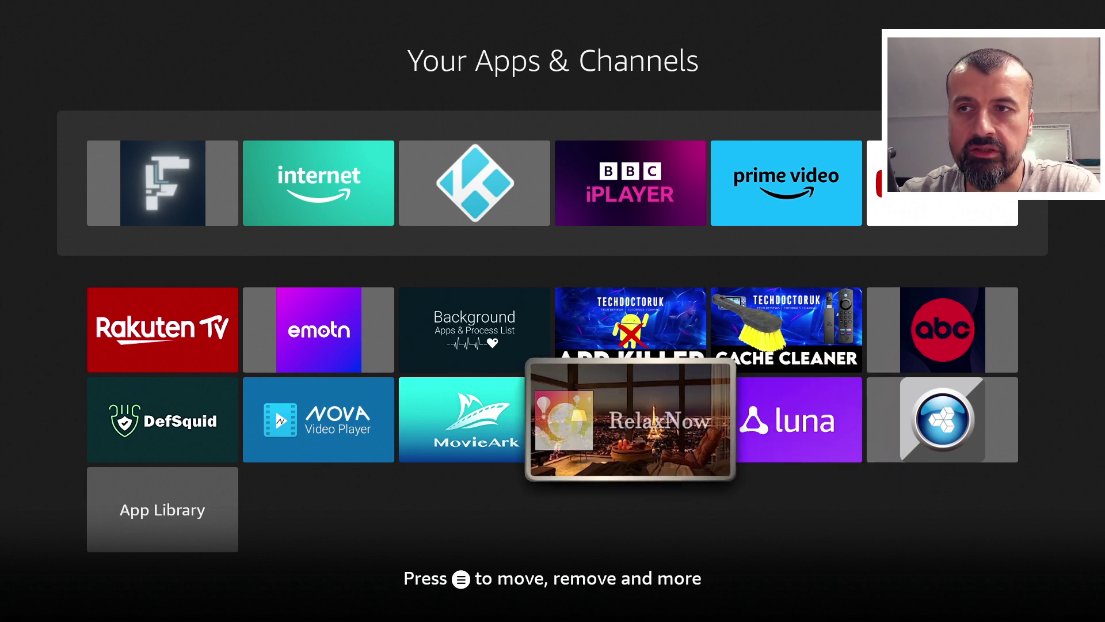
{"action": "key", "text": "Left"}
{"action": "key", "text": "Up"}
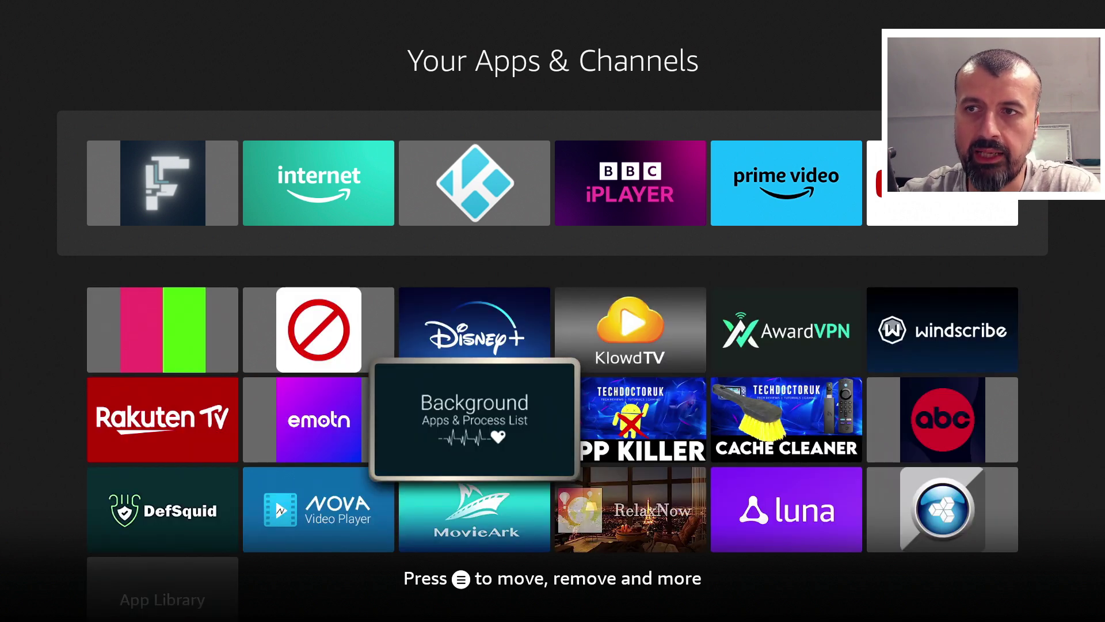
{"action": "key", "text": "Return"}
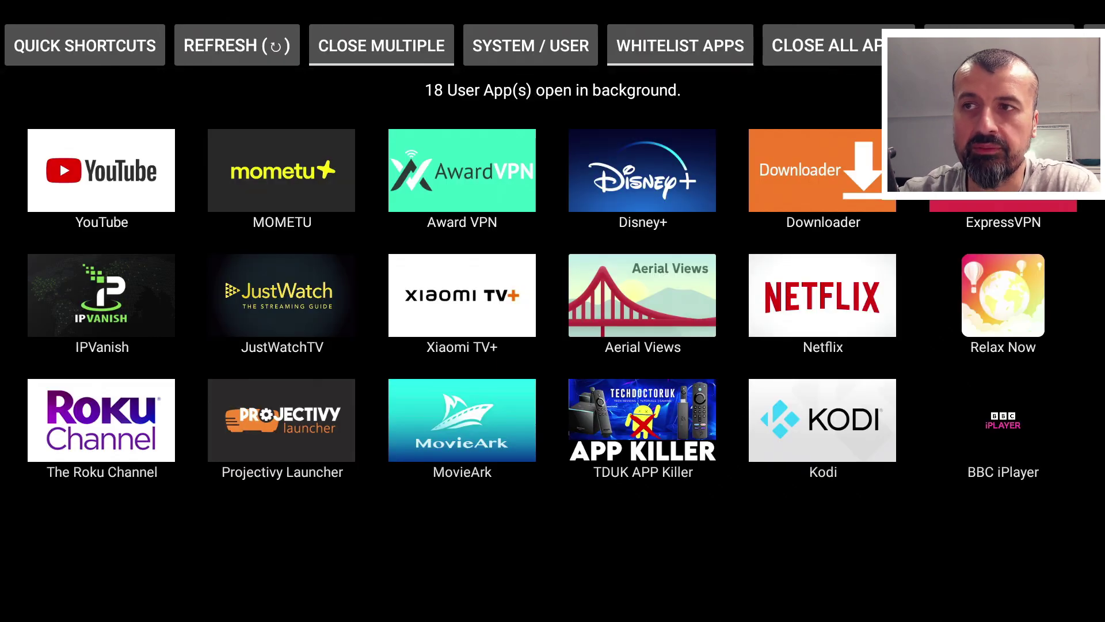
Examine the list of user apps that are open in the background.
{"action": "key", "text": "Down"}
{"action": "key", "text": "Left"}
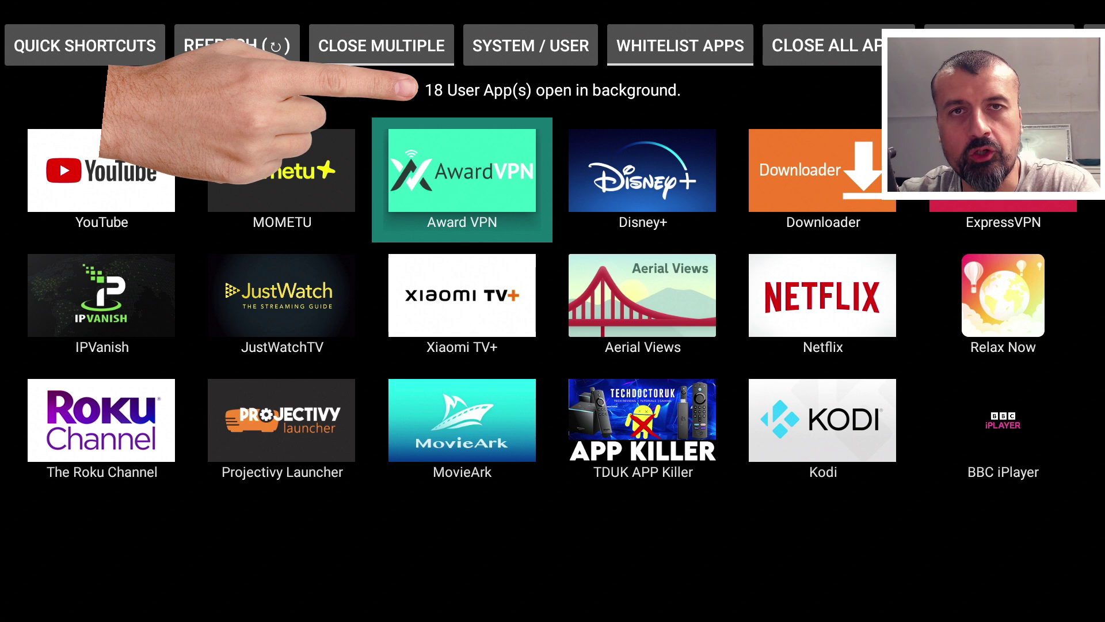
{"action": "key", "text": "Left"}
{"action": "key", "text": "Left"}
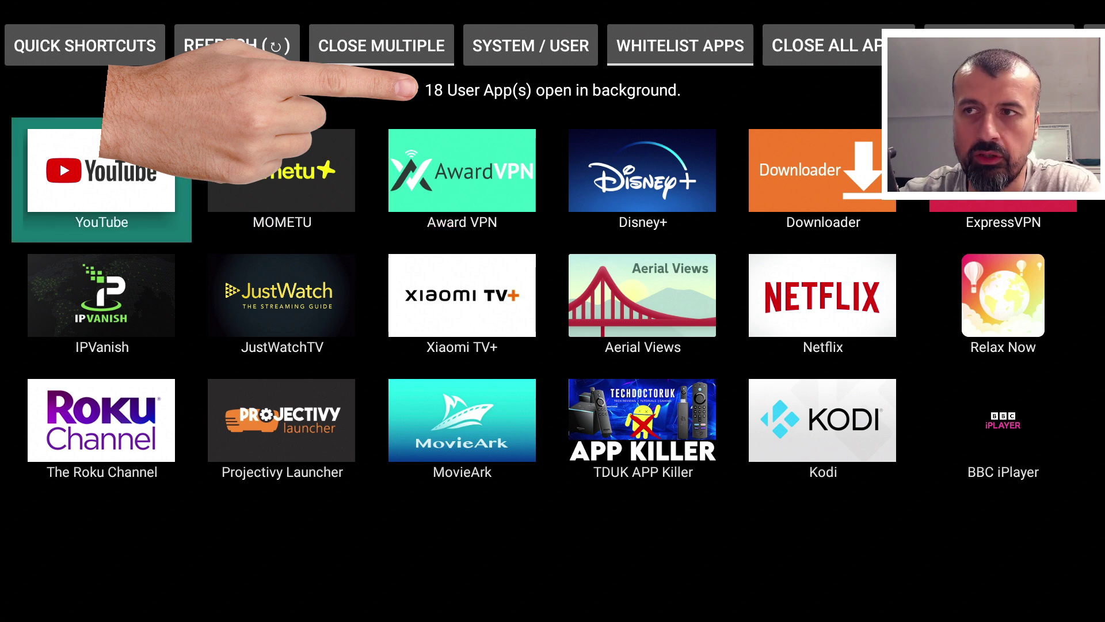
{"action": "key", "text": "Right"}
{"action": "key", "text": "Right"}
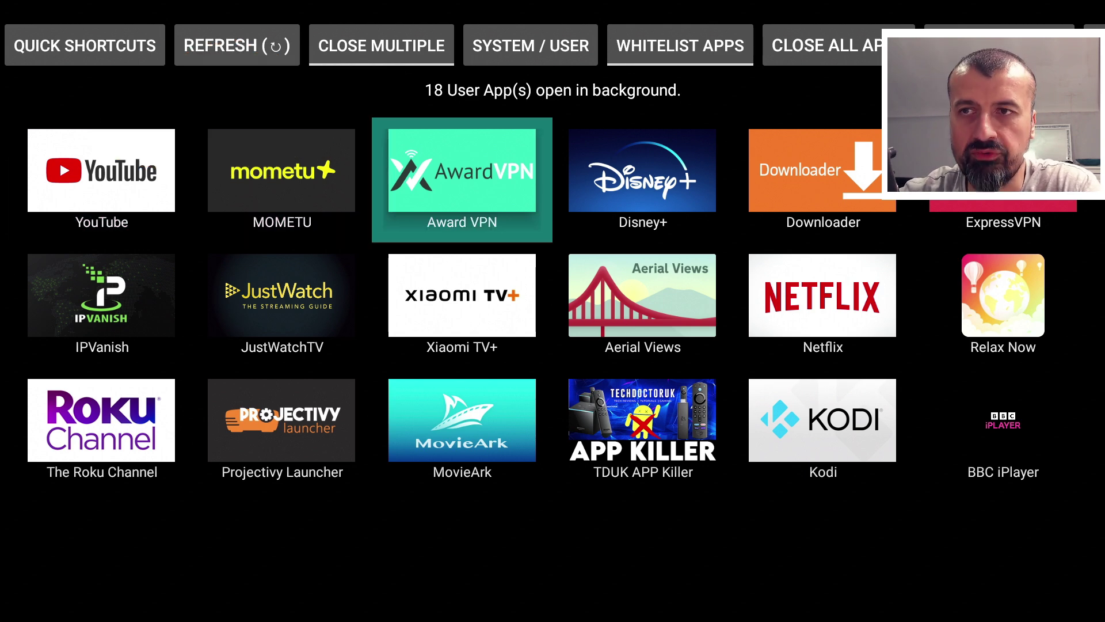
{"action": "key", "text": "Right"}
{"action": "key", "text": "Right"}
{"action": "key", "text": "Down"}
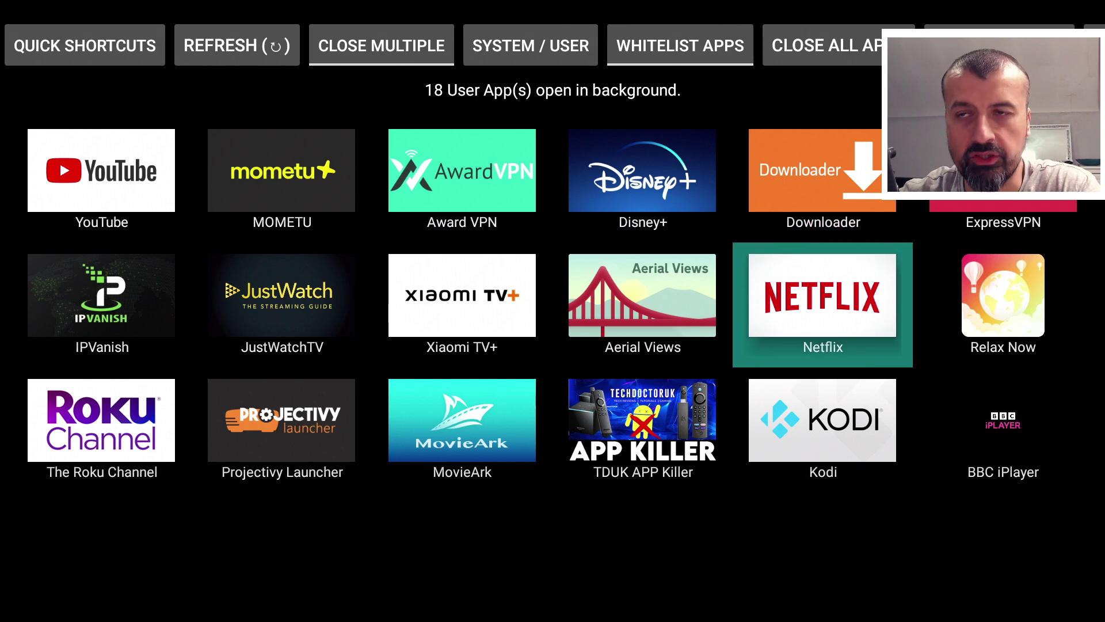
Return to the apps and channels grid and launch Fast Task Killer.
{"action": "key", "text": "Escape"}
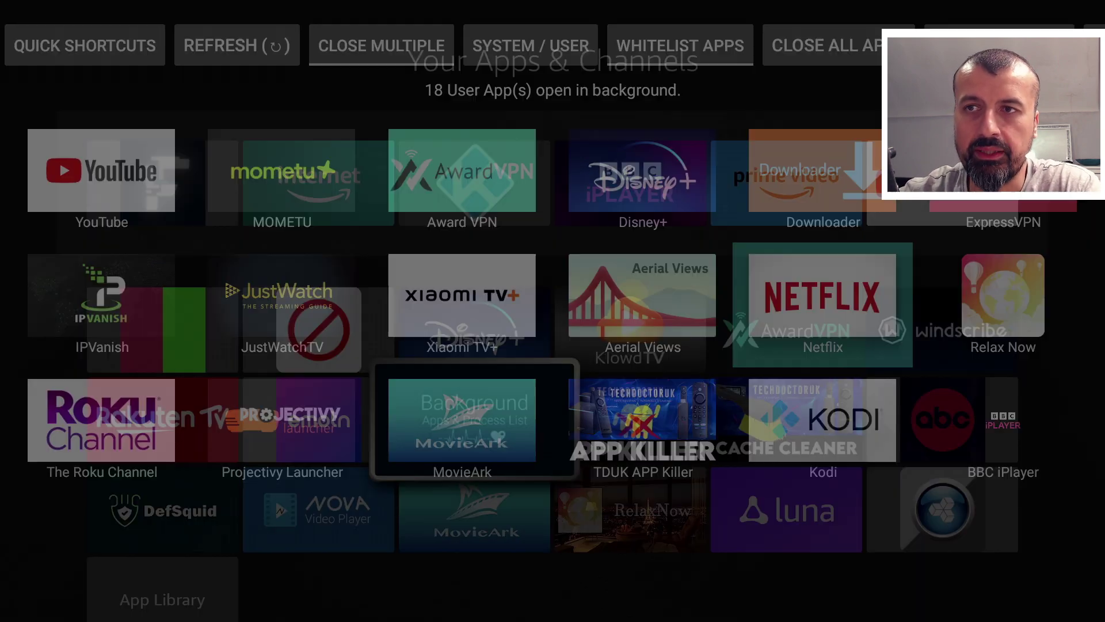
{"action": "key", "text": "Down"}
{"action": "key", "text": "Right"}
{"action": "key", "text": "Right"}
{"action": "key", "text": "Right"}
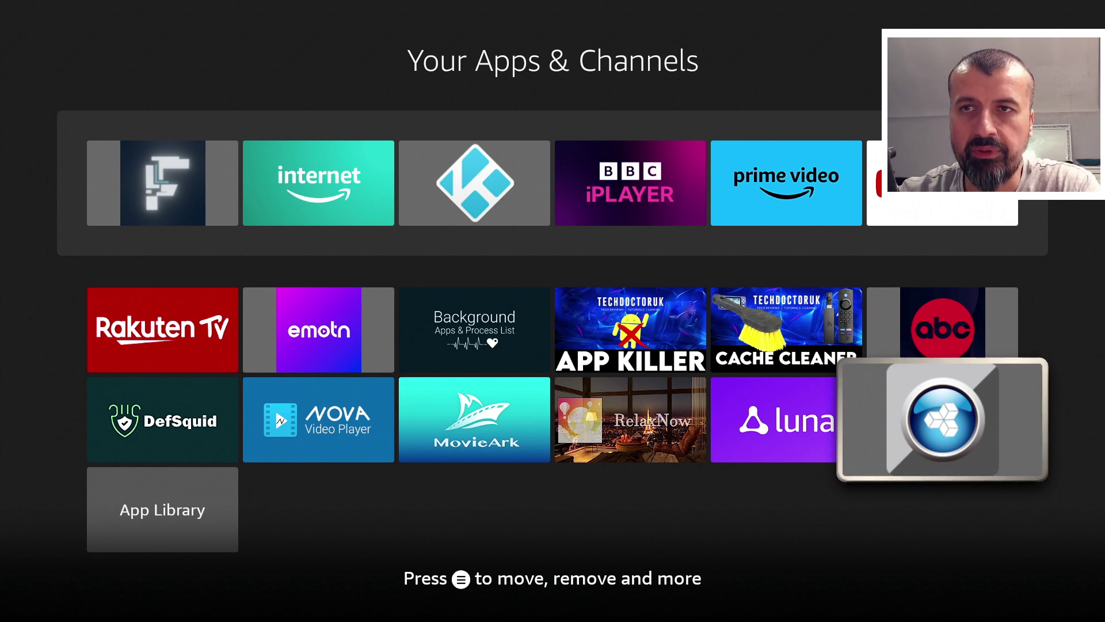
{"action": "key", "text": "Return"}
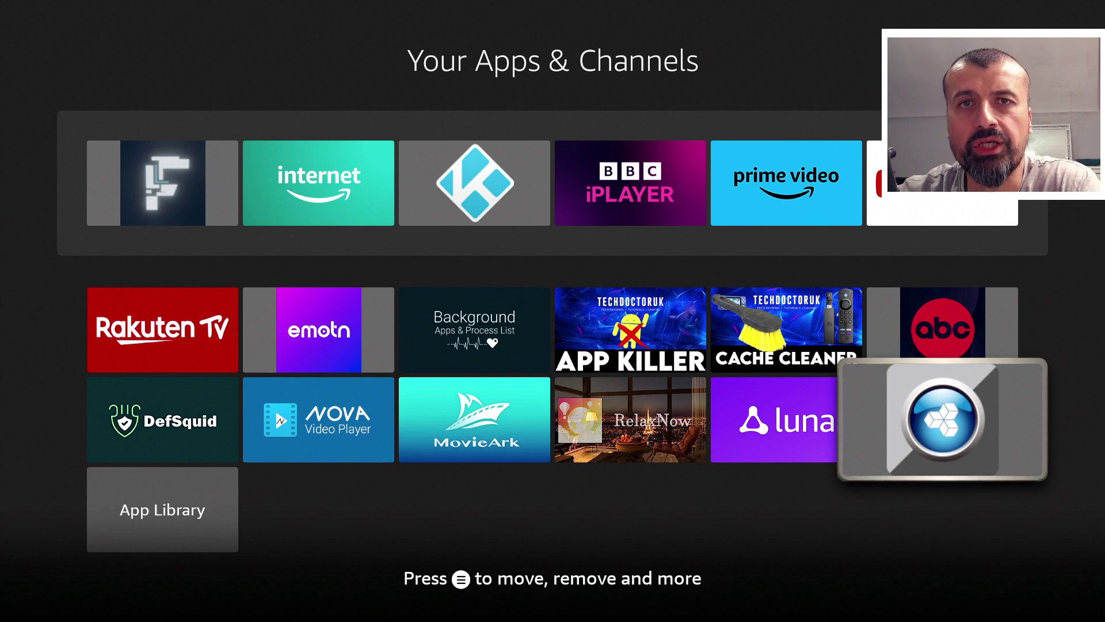
Reopen Background Apps & Process List to check which user apps are running.
{"action": "key", "text": "Left"}
{"action": "key", "text": "Left"}
{"action": "key", "text": "Left"}
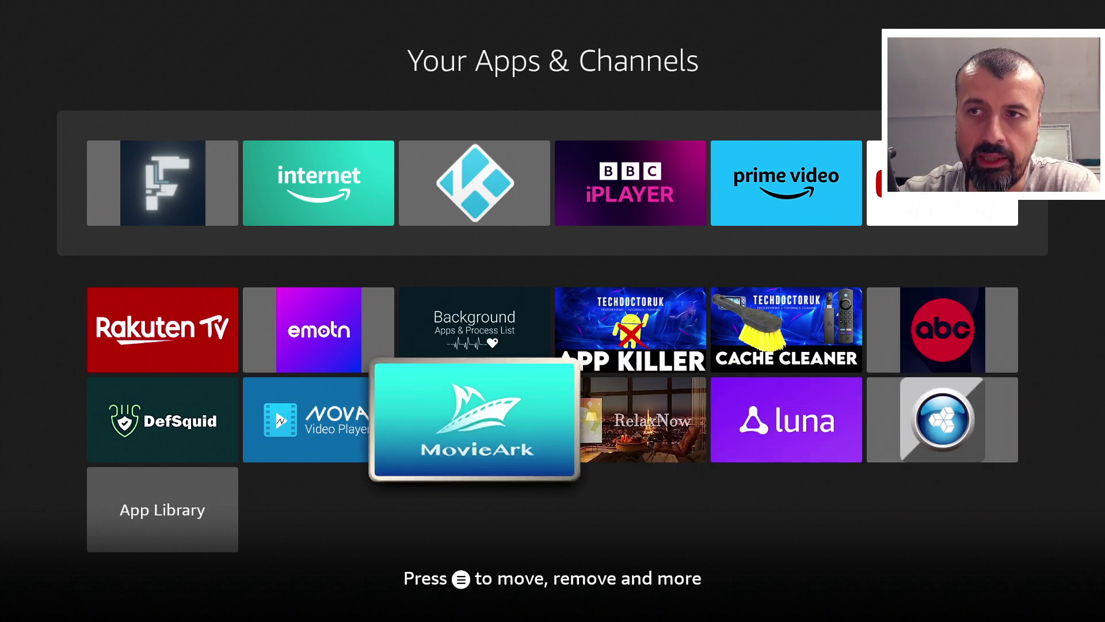
{"action": "key", "text": "Up"}
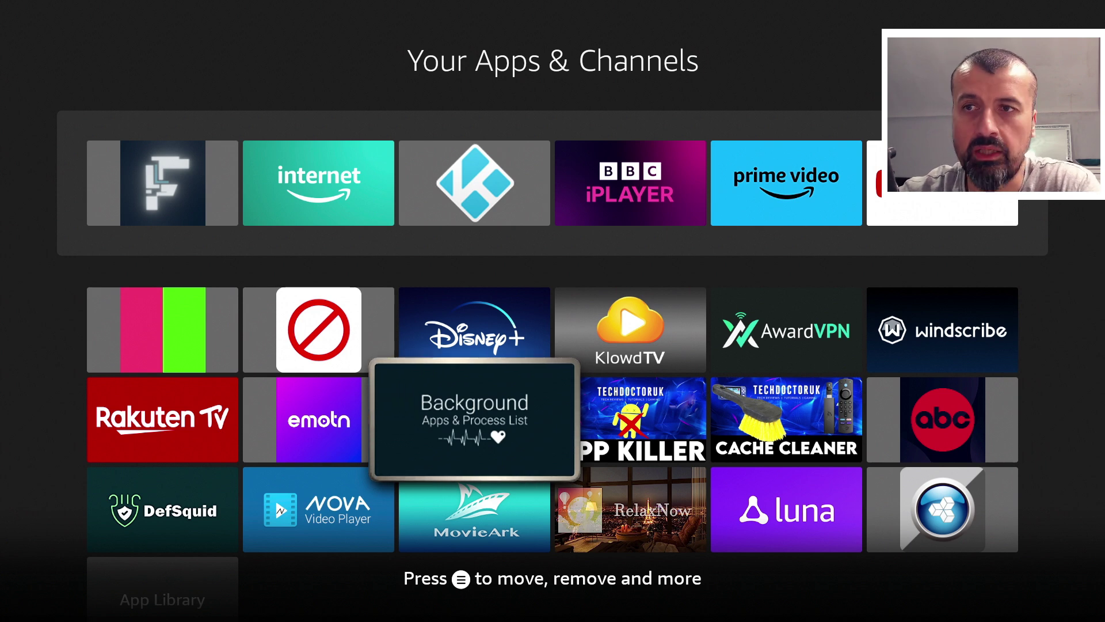
{"action": "key", "text": "Return"}
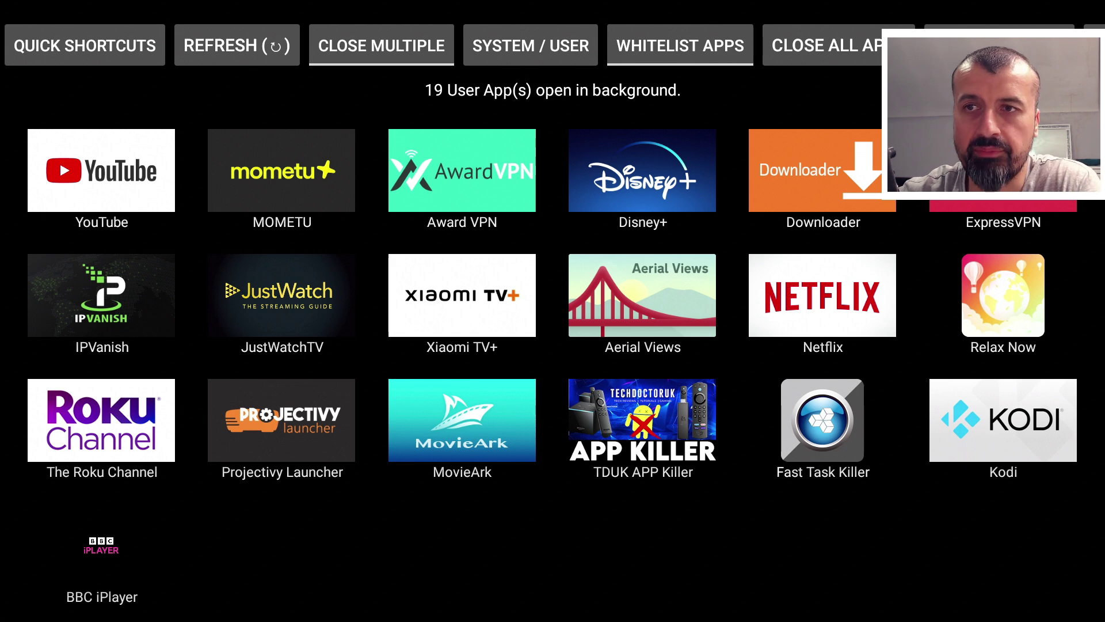
Turn on the Close Multiple mode for the background app list.
{"action": "left_click", "coordinate": [463, 180]}
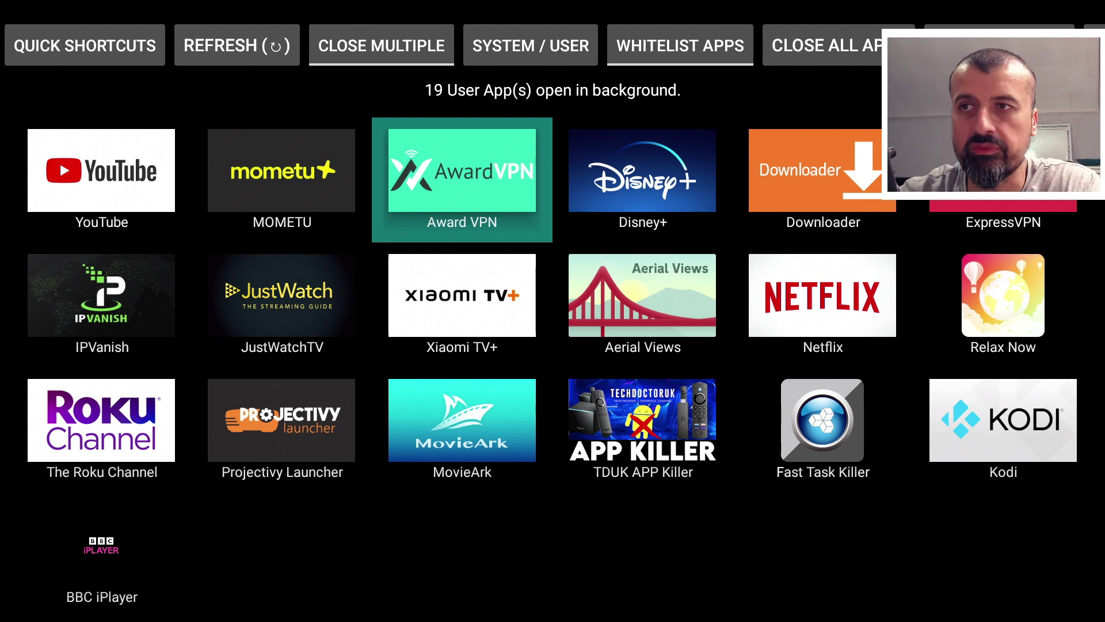
{"action": "key", "text": "Up"}
{"action": "key", "text": "Left"}
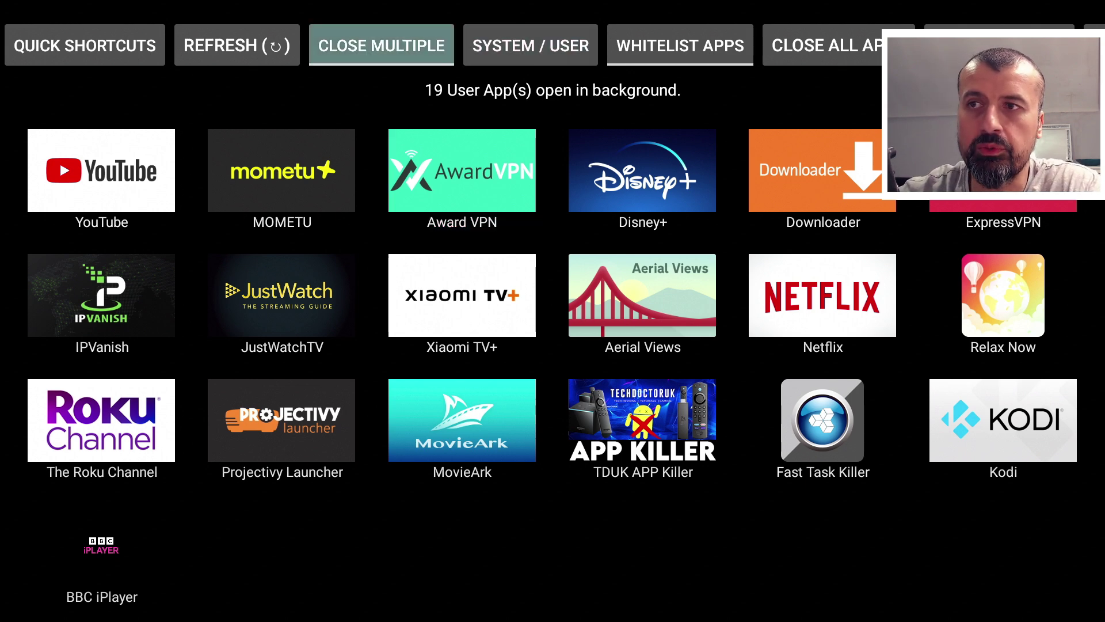
{"action": "key", "text": "Return"}
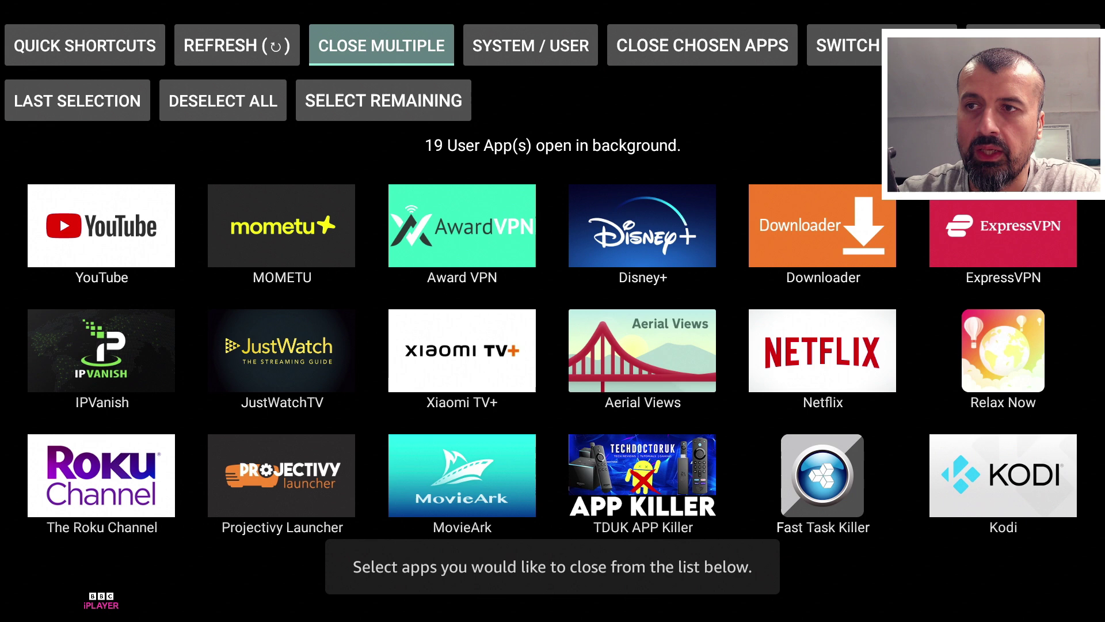
Select Xiaomi TV+ and Disney+ as the background apps to close.
{"action": "key", "text": "Down"}
{"action": "key", "text": "Down"}
{"action": "key", "text": "Down"}
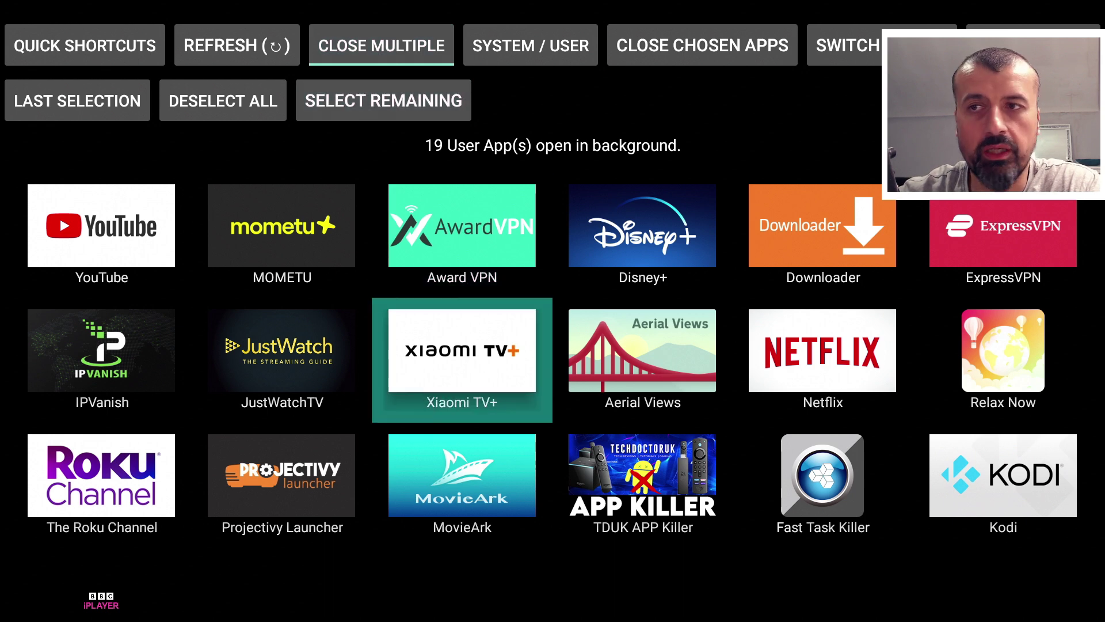
{"action": "key", "text": "Return"}
{"action": "key", "text": "Right"}
{"action": "key", "text": "Left"}
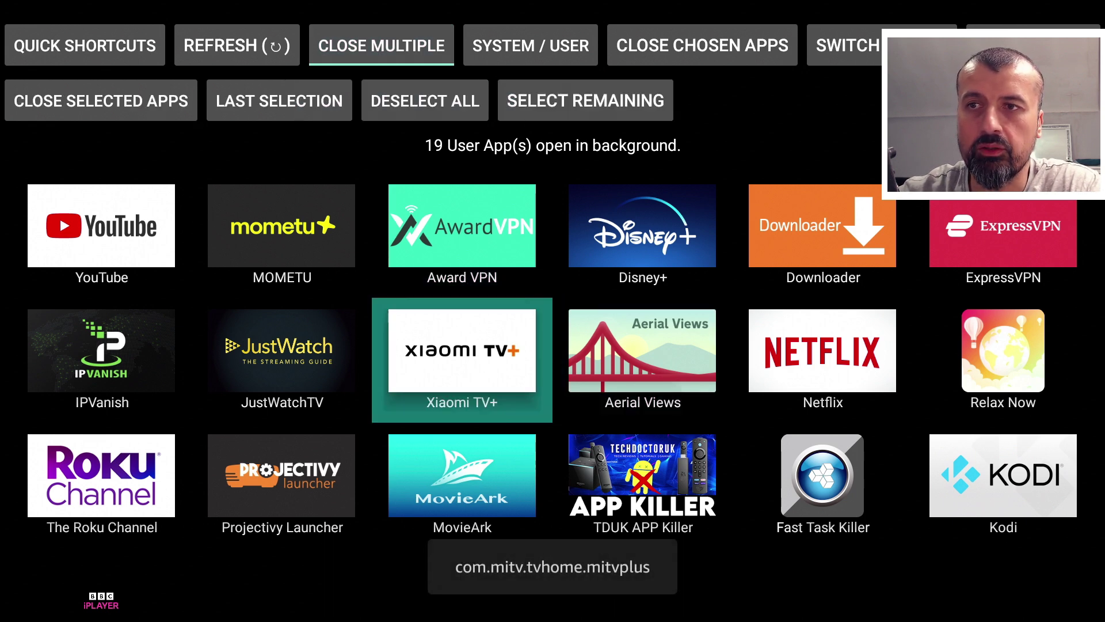
{"action": "key", "text": "Right"}
{"action": "key", "text": "Up"}
{"action": "key", "text": "Return"}
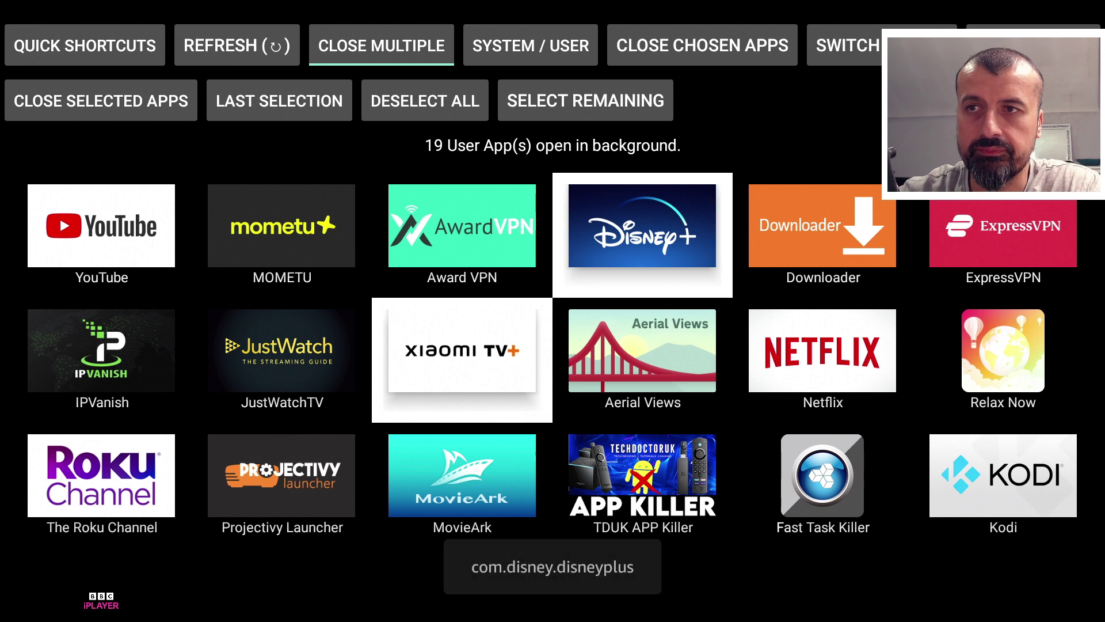
Close the selected apps by force-stopping Xiaomi TV+ and Disney+.
{"action": "key", "text": "Up"}
{"action": "key", "text": "Left"}
{"action": "key", "text": "Left"}
{"action": "key", "text": "Left"}
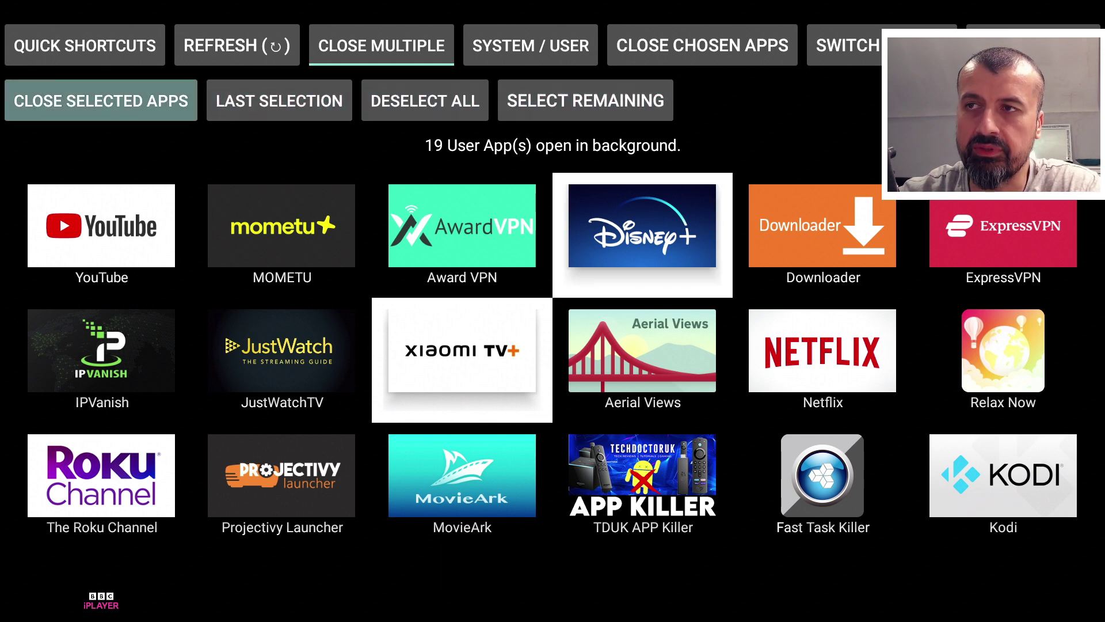
{"action": "key", "text": "Return"}
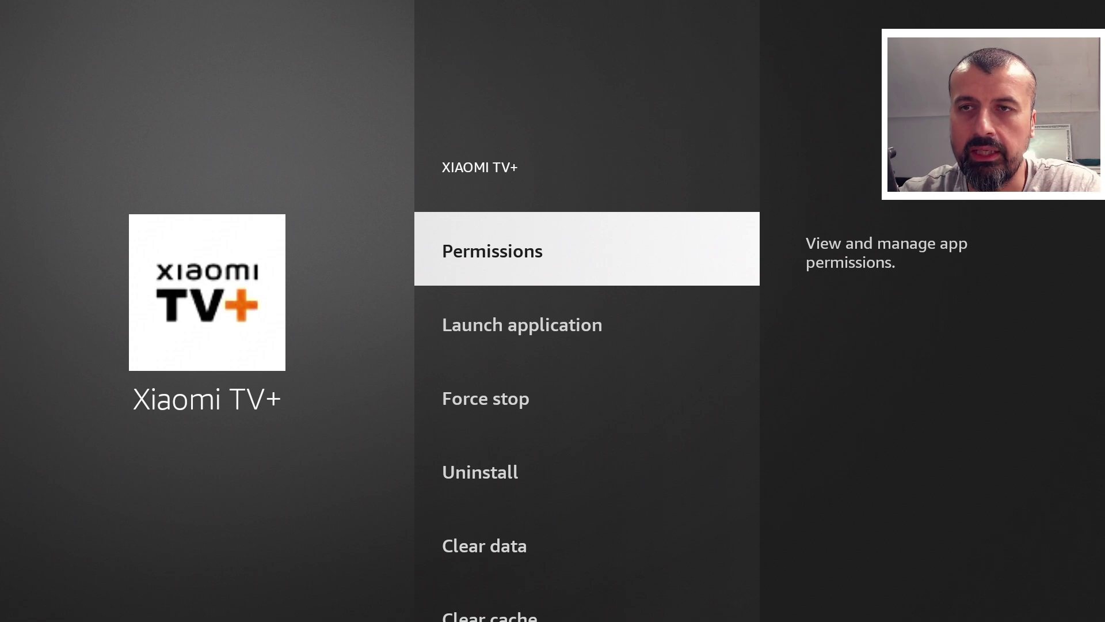
{"action": "key", "text": "Down"}
{"action": "key", "text": "Down"}
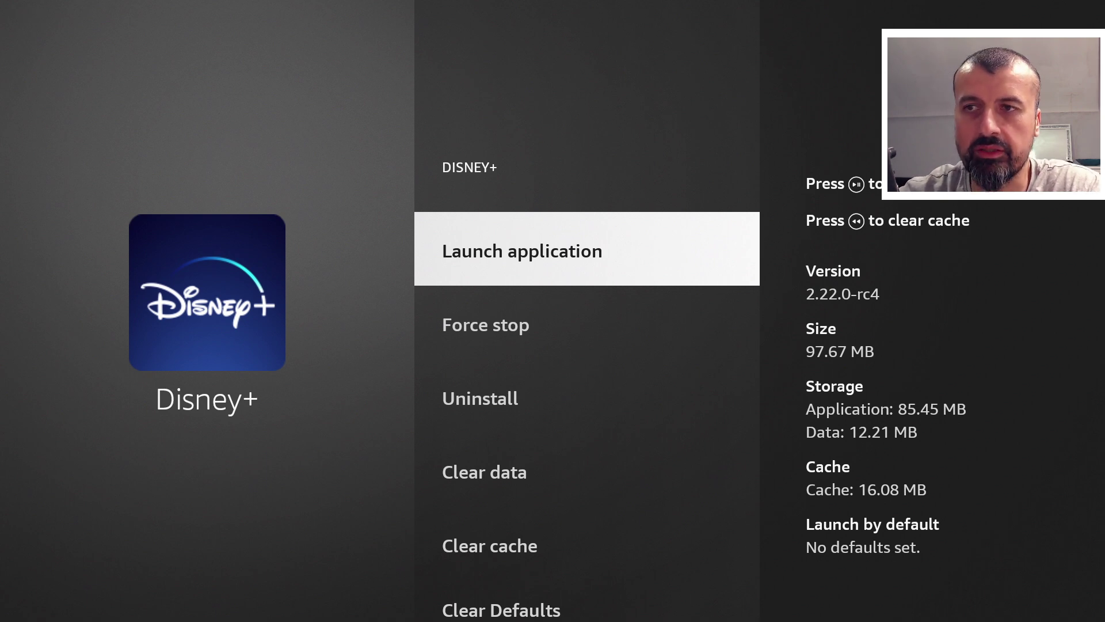
{"action": "key", "text": "Down"}
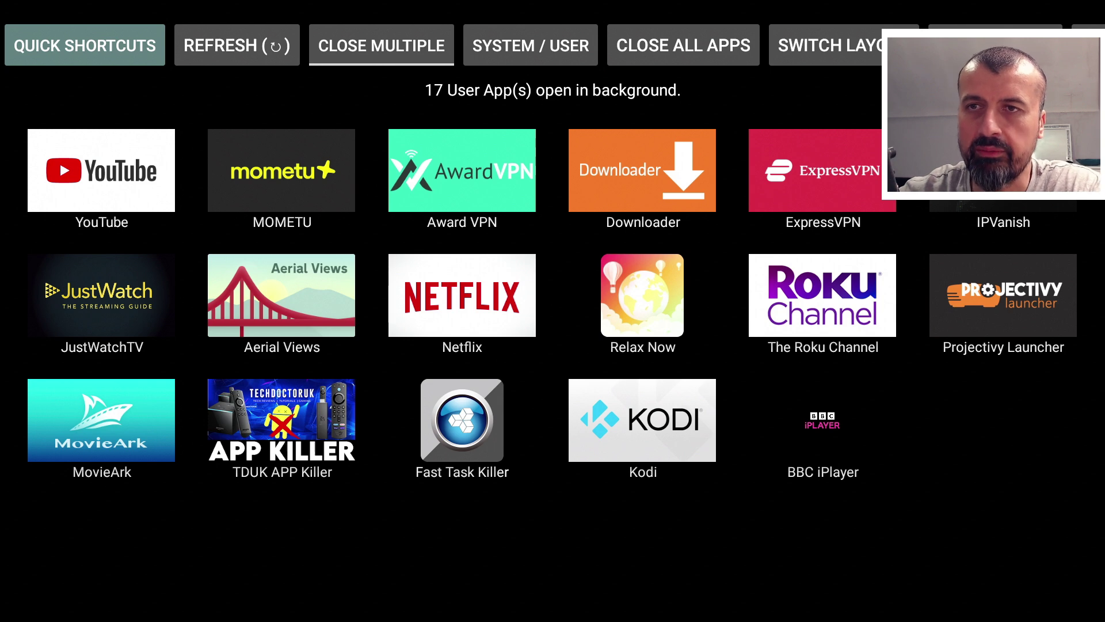
Leave the process list and open the TechDoctorUK App Killer app.
{"action": "key", "text": "Escape"}
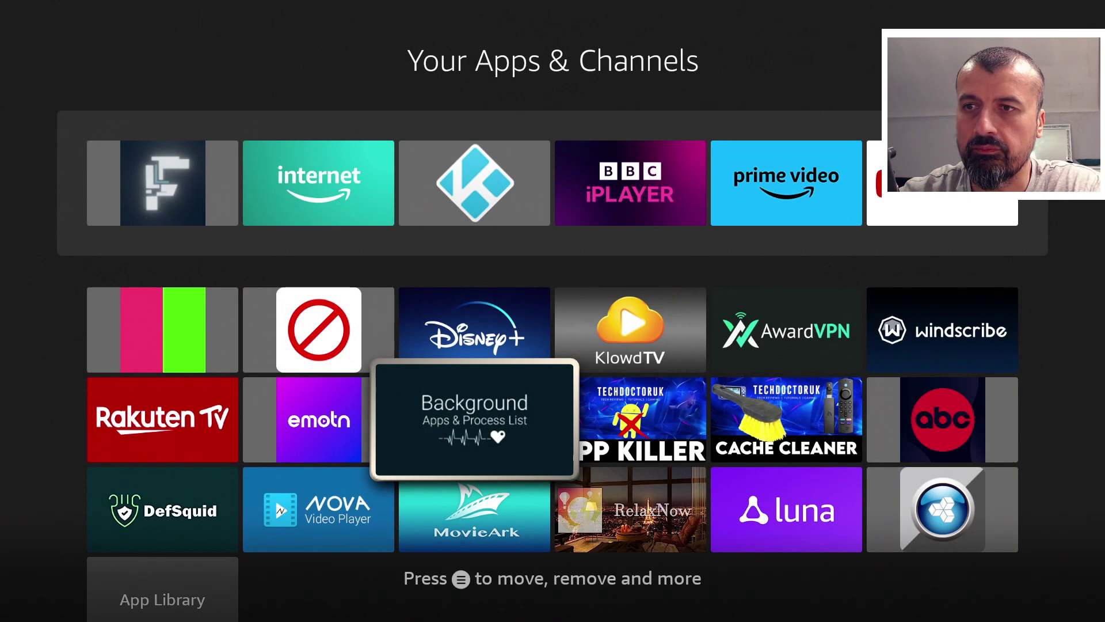
{"action": "key", "text": "Right"}
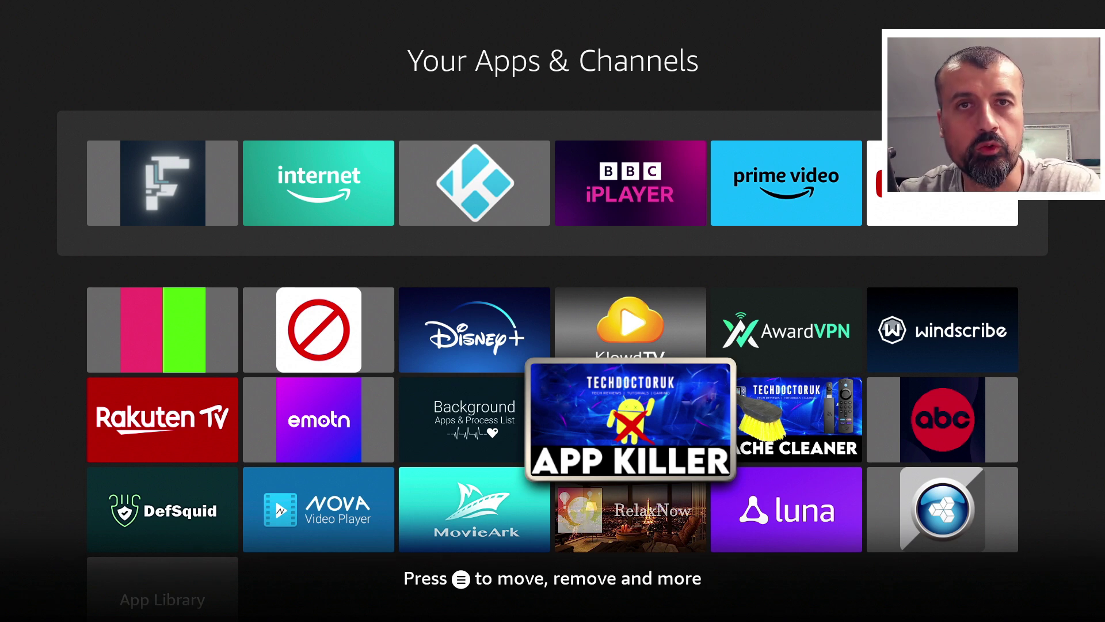
{"action": "key", "text": "Return"}
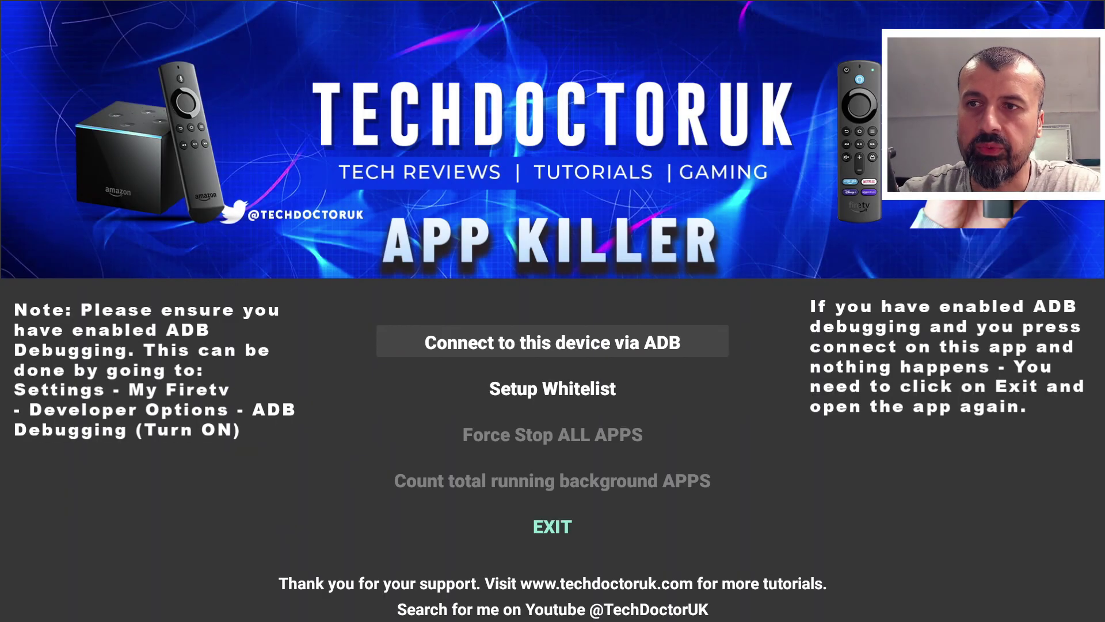
Connect App Killer to this device via ADB.
{"action": "key", "text": "Down"}
{"action": "key", "text": "Up"}
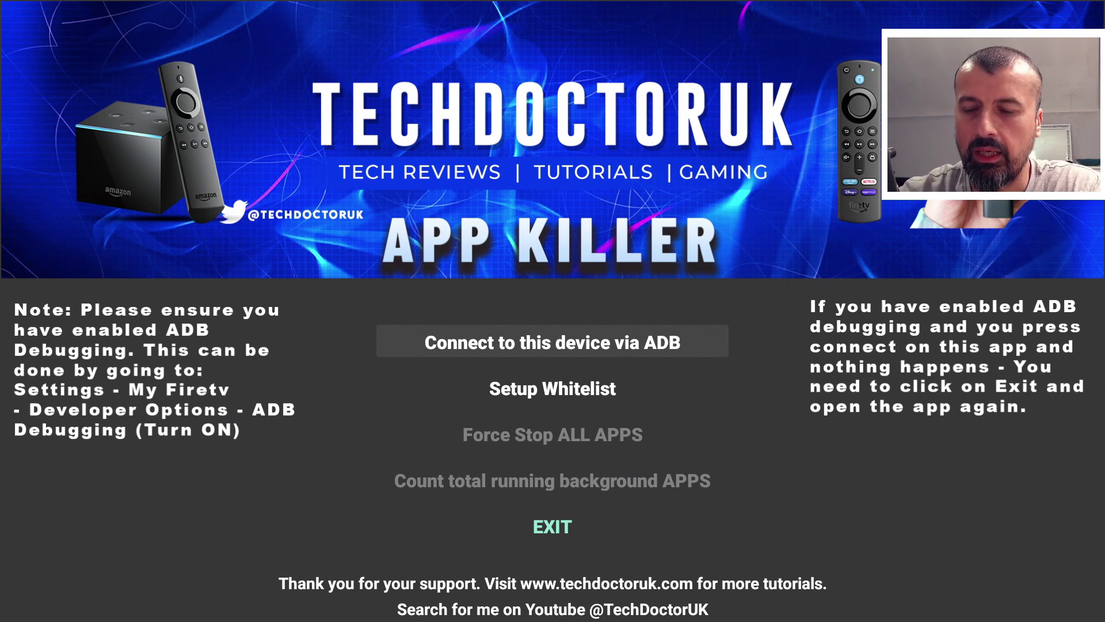
{"action": "key", "text": "Return"}
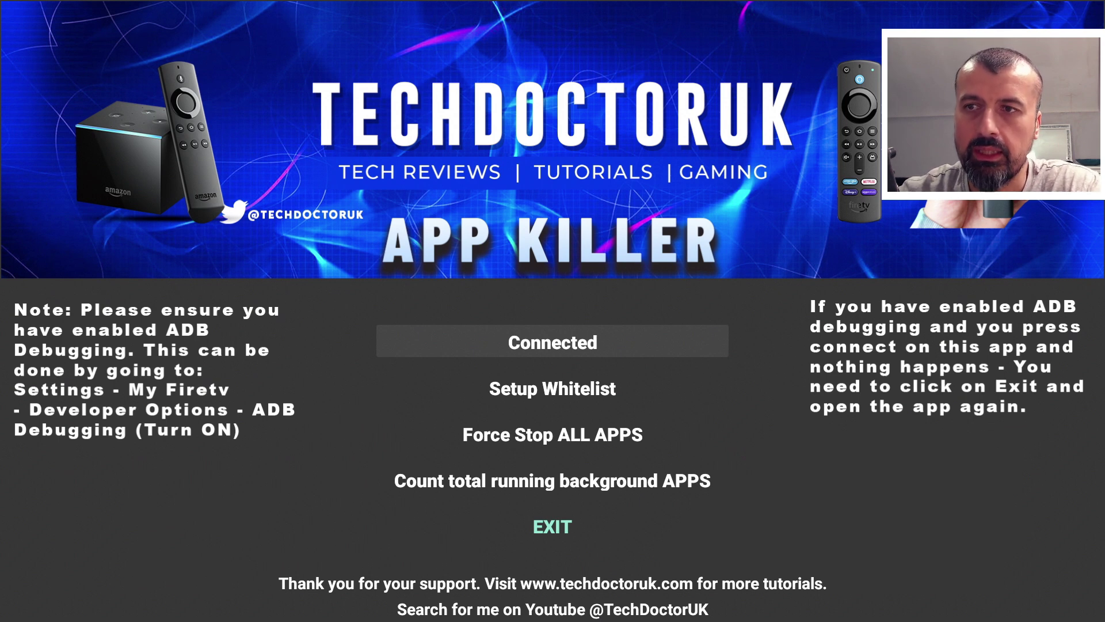
Count the total running background apps with App Killer.
{"action": "key", "text": "Down"}
{"action": "key", "text": "Down"}
{"action": "key", "text": "Down"}
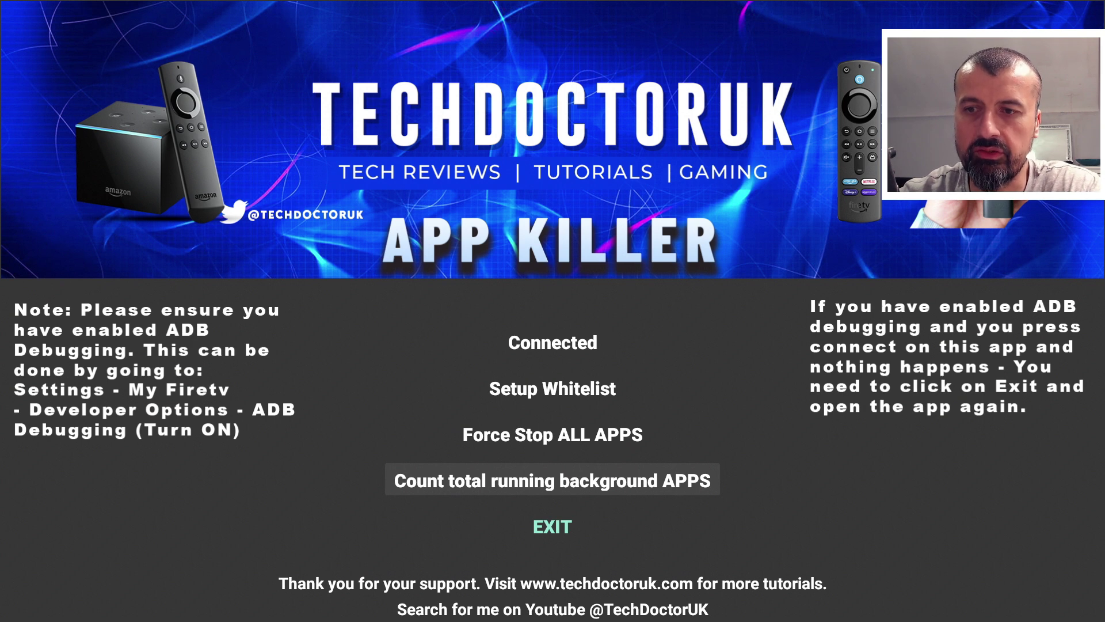
{"action": "key", "text": "Return"}
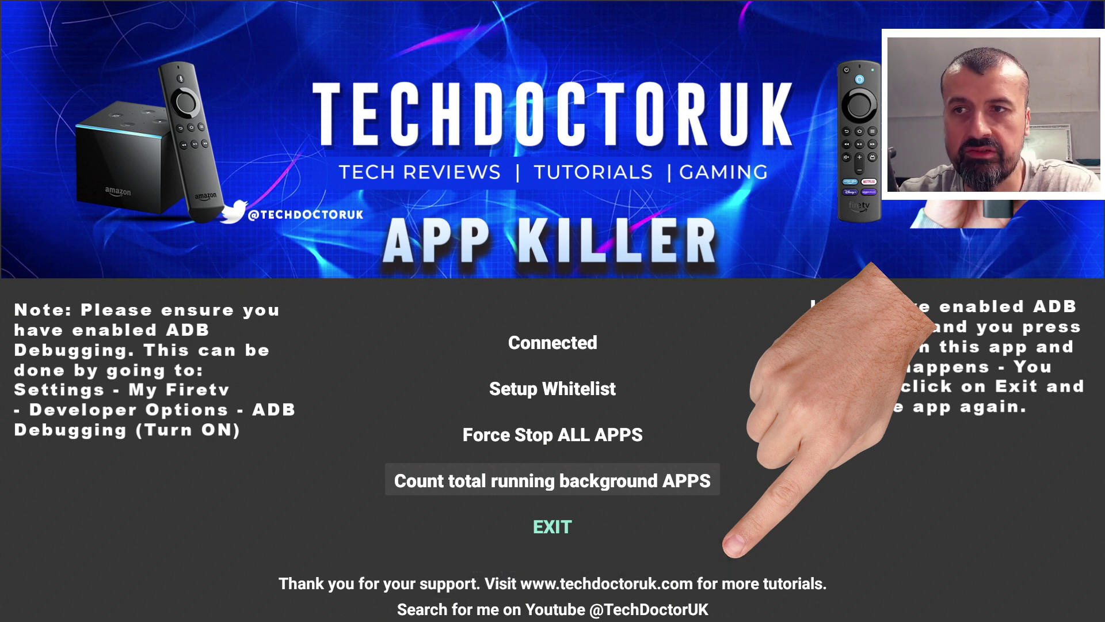
{"action": "key", "text": "Return"}
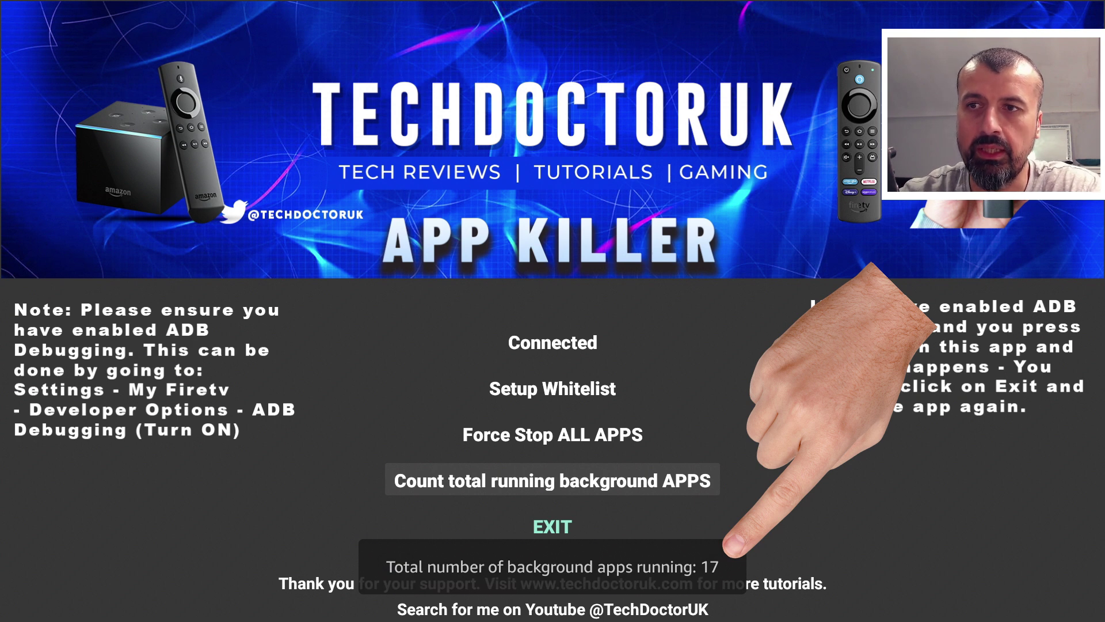
Open the whitelist setup and switch off the JustWatchTV entry.
{"action": "key", "text": "Up"}
{"action": "key", "text": "Up"}
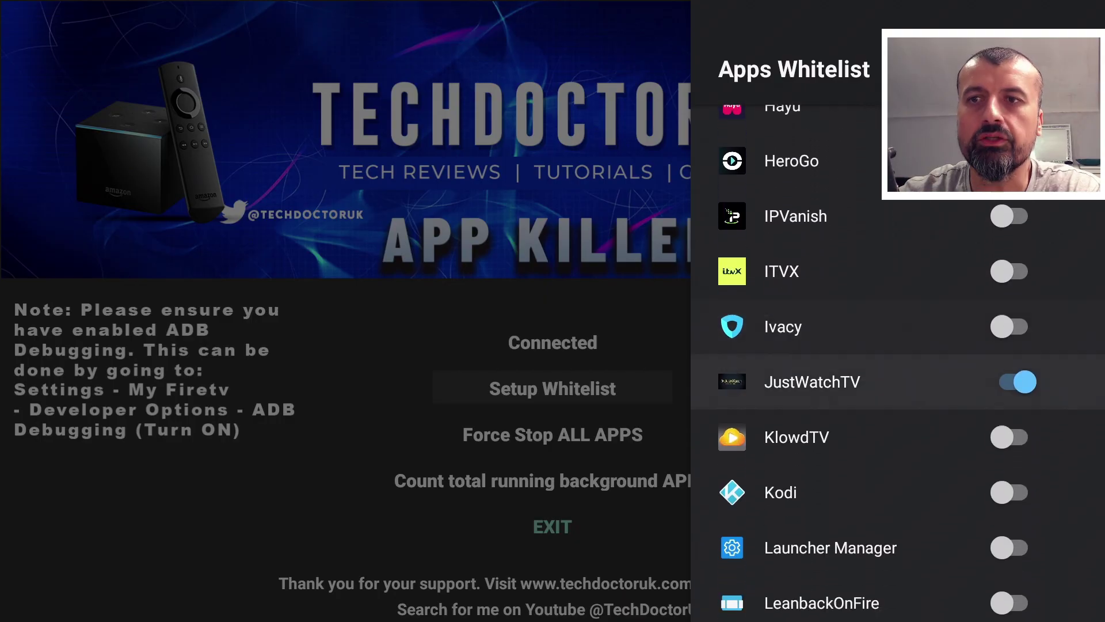
{"action": "key", "text": "Return"}
{"action": "key", "text": "Down"}
{"action": "key", "text": "Down"}
{"action": "key", "text": "Down"}
{"action": "key", "text": "Down"}
{"action": "key", "text": "Down"}
{"action": "key", "text": "Down"}
{"action": "key", "text": "Down"}
{"action": "key", "text": "Down"}
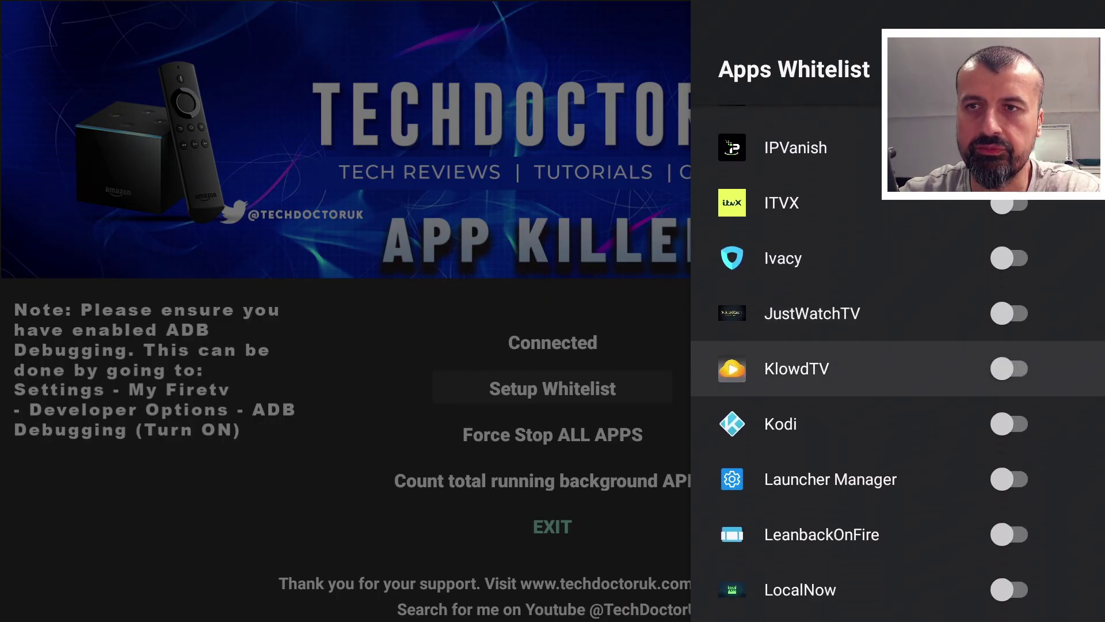
Switch off the Projectivy Launcher entry in the apps whitelist.
{"action": "key", "text": "Down"}
{"action": "key", "text": "Down"}
{"action": "key", "text": "Down"}
{"action": "key", "text": "Down"}
{"action": "key", "text": "Down"}
{"action": "key", "text": "Down"}
{"action": "key", "text": "Down"}
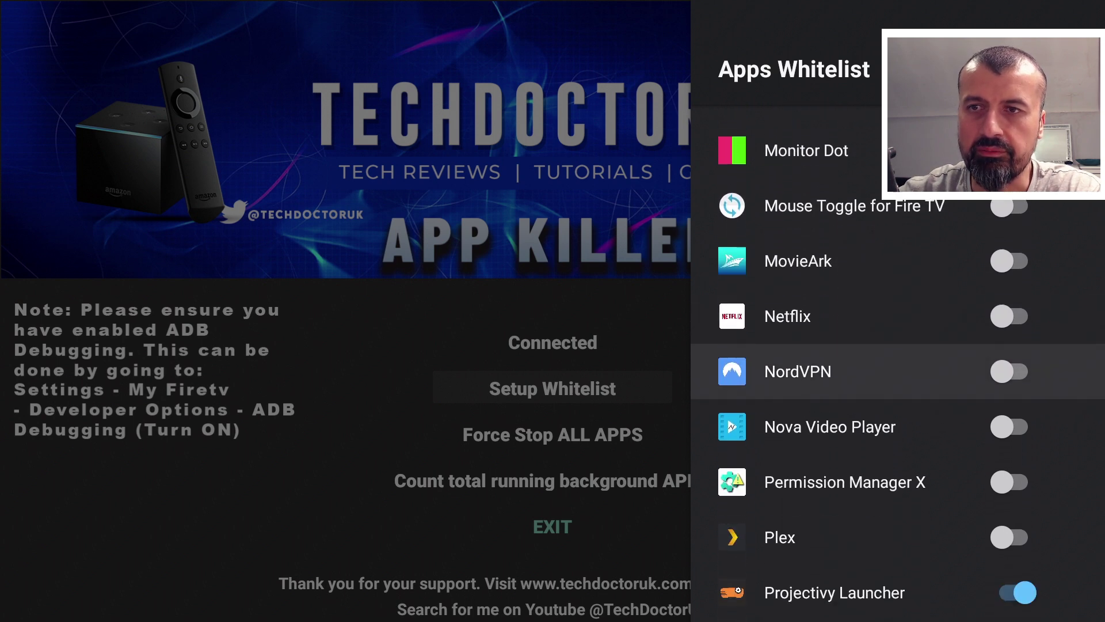
{"action": "key", "text": "Down"}
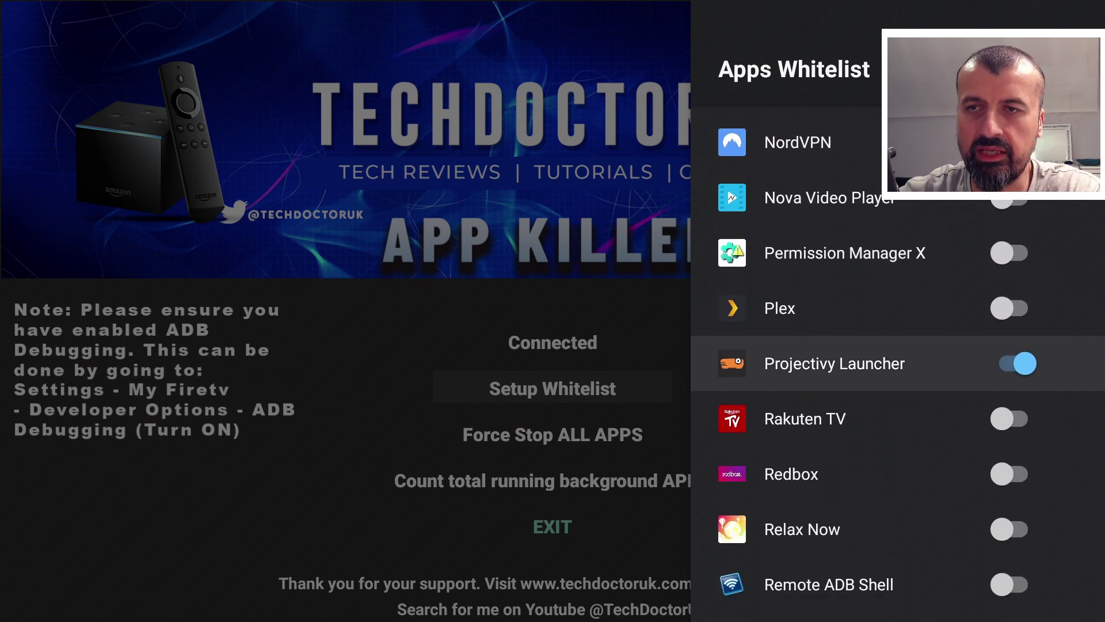
{"action": "key", "text": "Return"}
Check the remaining whitelist entries through YouTube for any switched-on apps and close the whitelist.
{"action": "key", "text": "Down"}
{"action": "key", "text": "Down"}
{"action": "key", "text": "Down"}
{"action": "key", "text": "Down"}
{"action": "key", "text": "Down"}
{"action": "key", "text": "Down"}
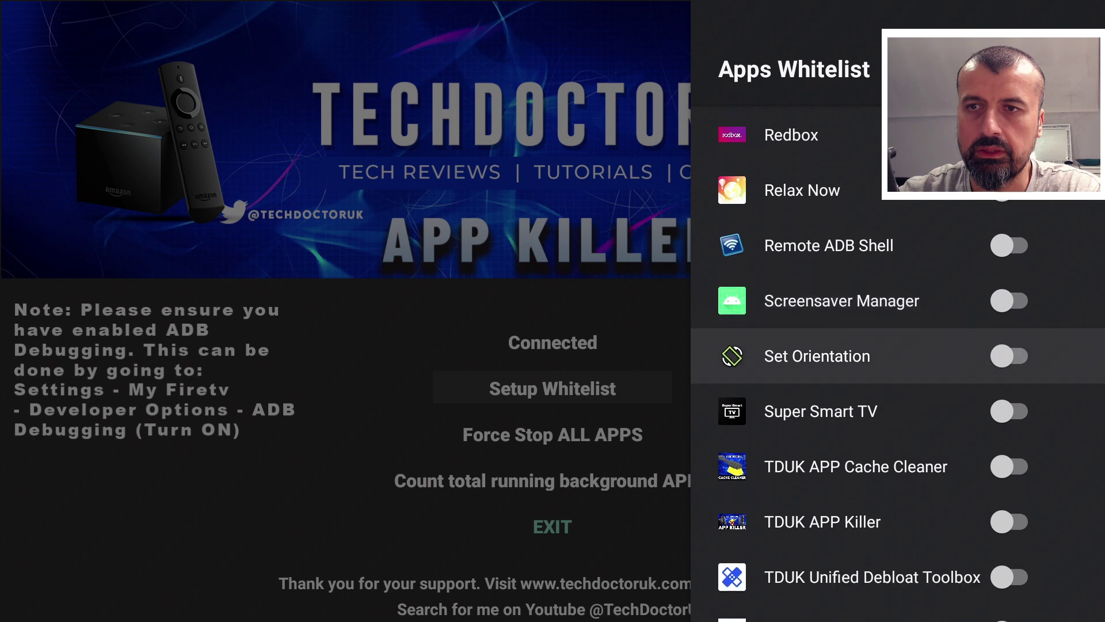
{"action": "key", "text": "Down"}
{"action": "key", "text": "Down"}
{"action": "key", "text": "Down"}
{"action": "key", "text": "Down"}
{"action": "key", "text": "Down"}
{"action": "key", "text": "Down"}
{"action": "key", "text": "Down"}
{"action": "key", "text": "Down"}
{"action": "key", "text": "Down"}
{"action": "key", "text": "Down"}
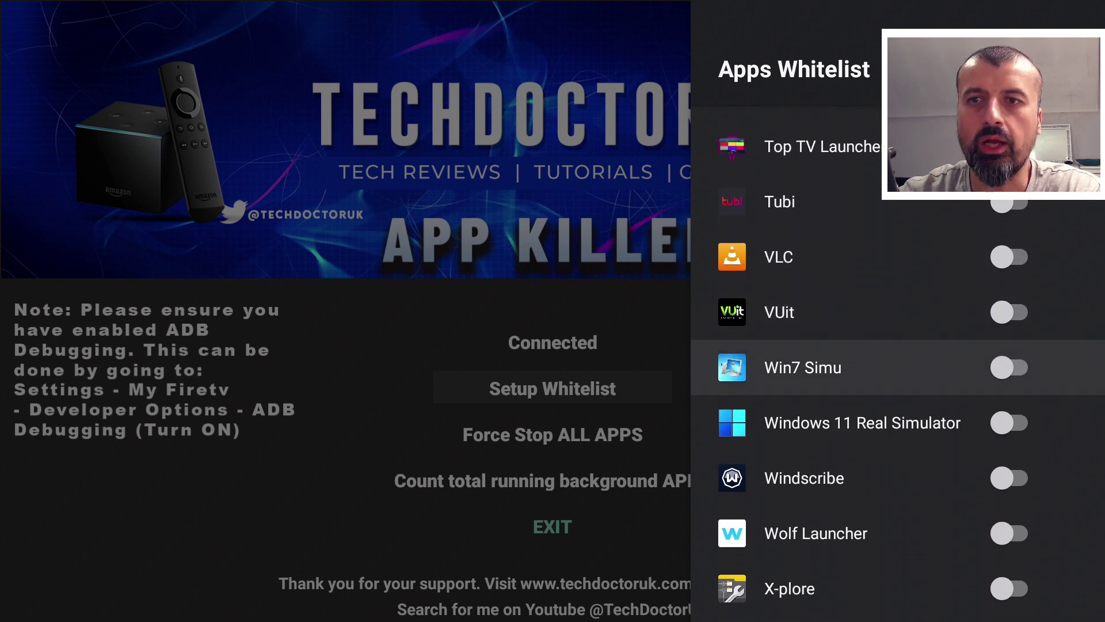
{"action": "key", "text": "Down"}
{"action": "key", "text": "Down"}
{"action": "key", "text": "Down"}
{"action": "key", "text": "Down"}
{"action": "key", "text": "Down"}
{"action": "key", "text": "Down"}
{"action": "key", "text": "Down"}
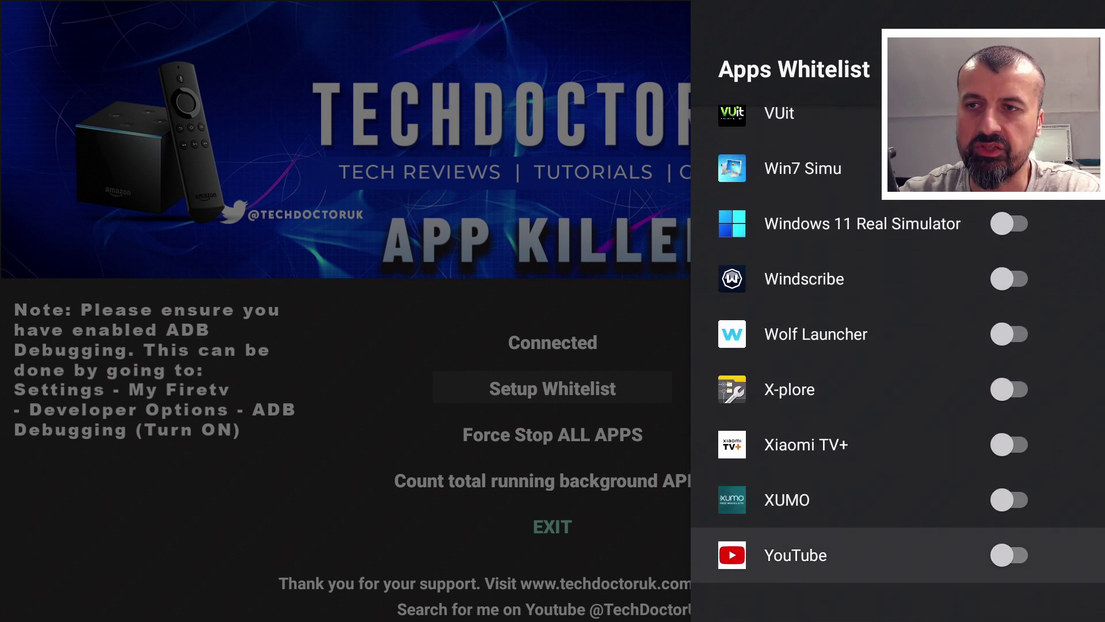
{"action": "key", "text": "Escape"}
Count the total running background apps again and force stop all apps with App Killer.
{"action": "key", "text": "Down"}
{"action": "key", "text": "Down"}
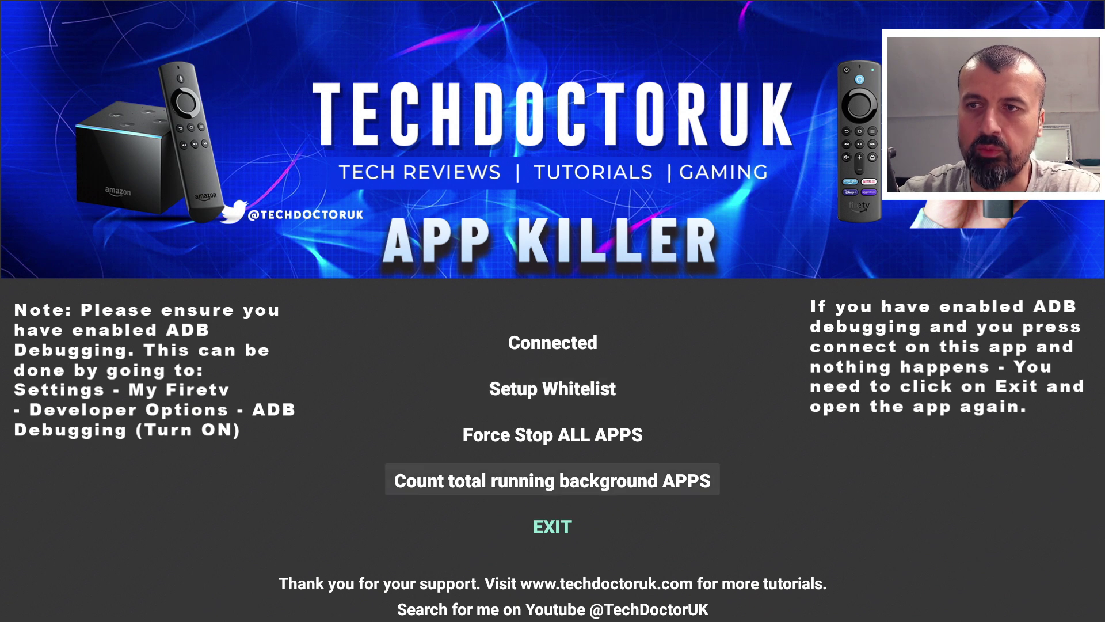
{"action": "key", "text": "Return"}
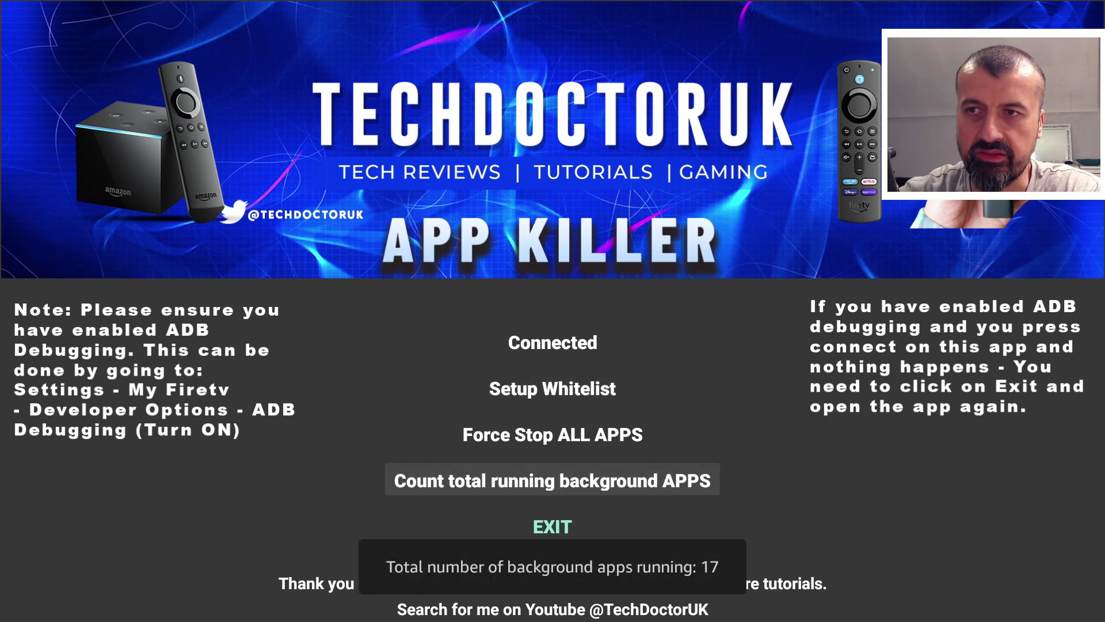
{"action": "key", "text": "Up"}
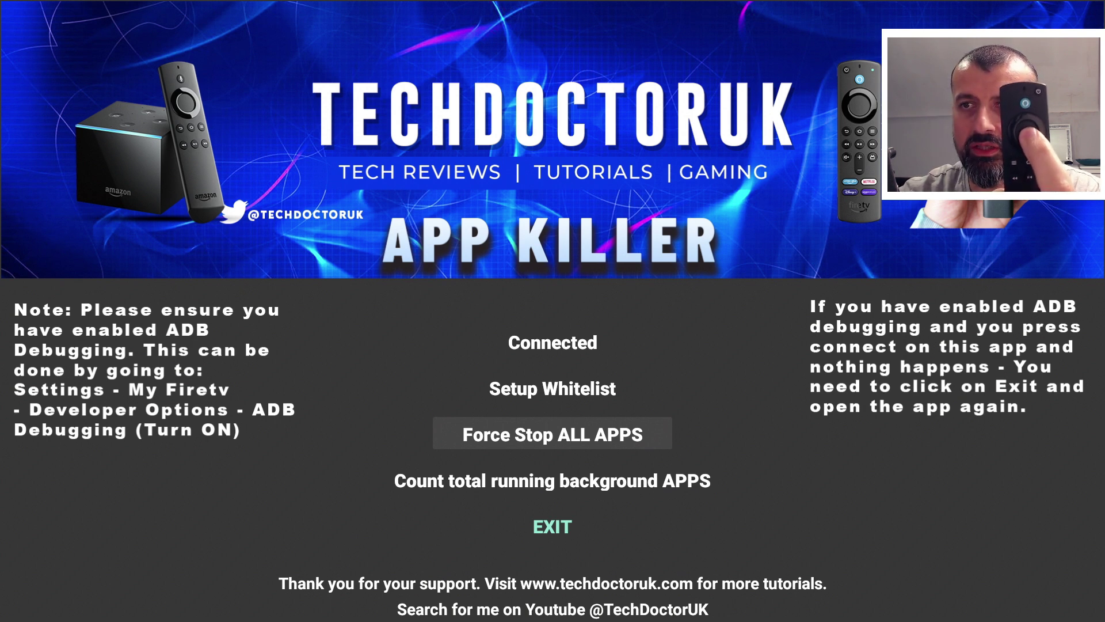
{"action": "key", "text": "Return"}
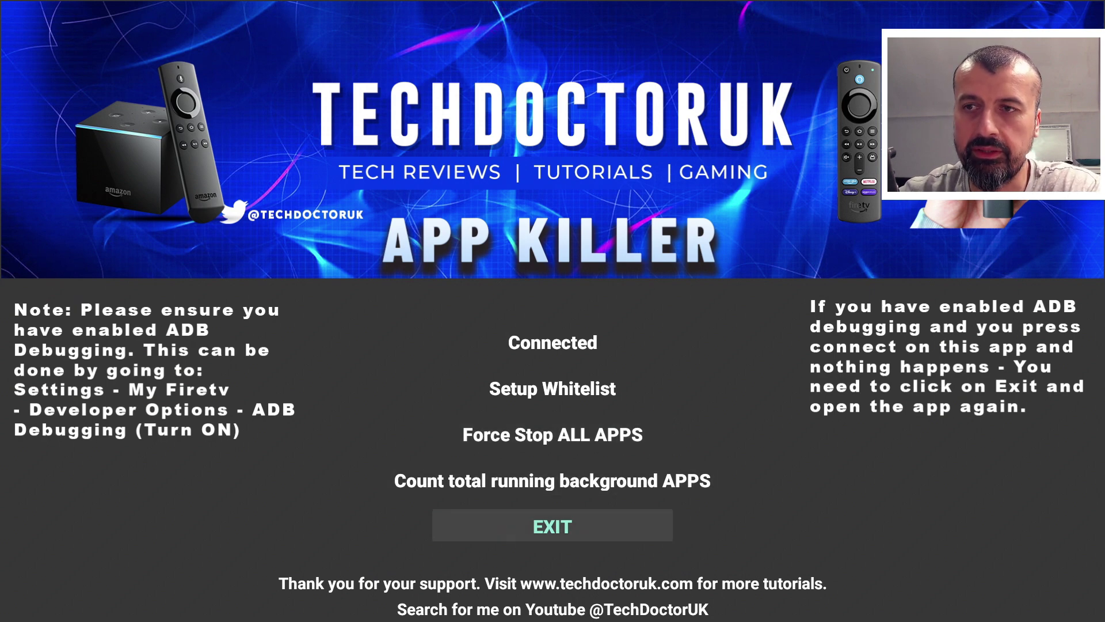
Exit App Killer and open the Background Apps & Process List app to check which apps are still running.
{"action": "key", "text": "Return"}
{"action": "key", "text": "Left"}
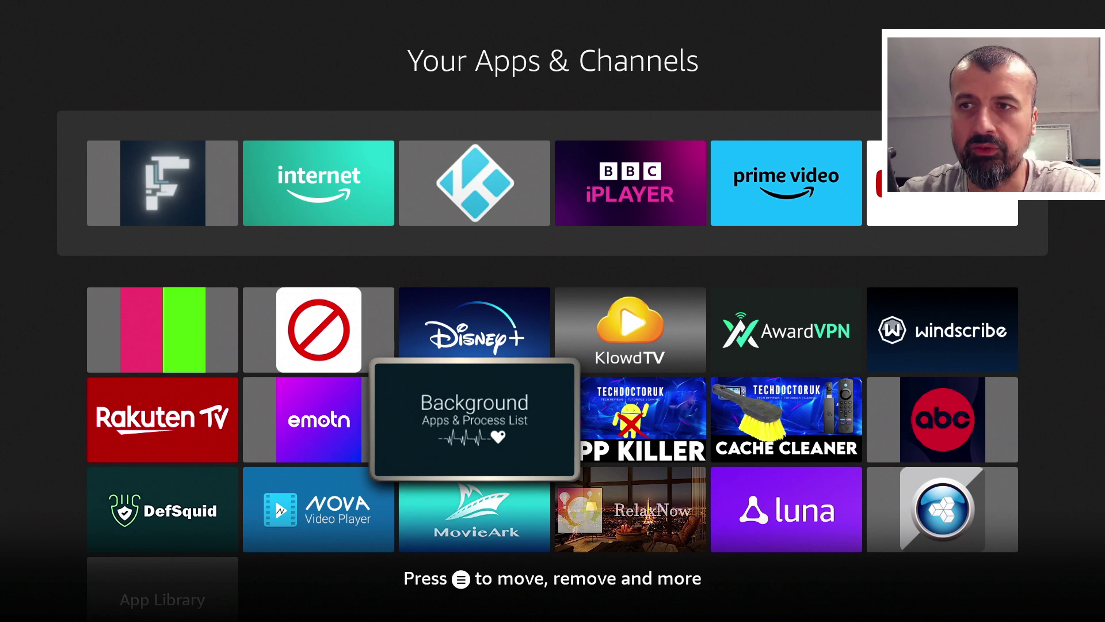
{"action": "key", "text": "Return"}
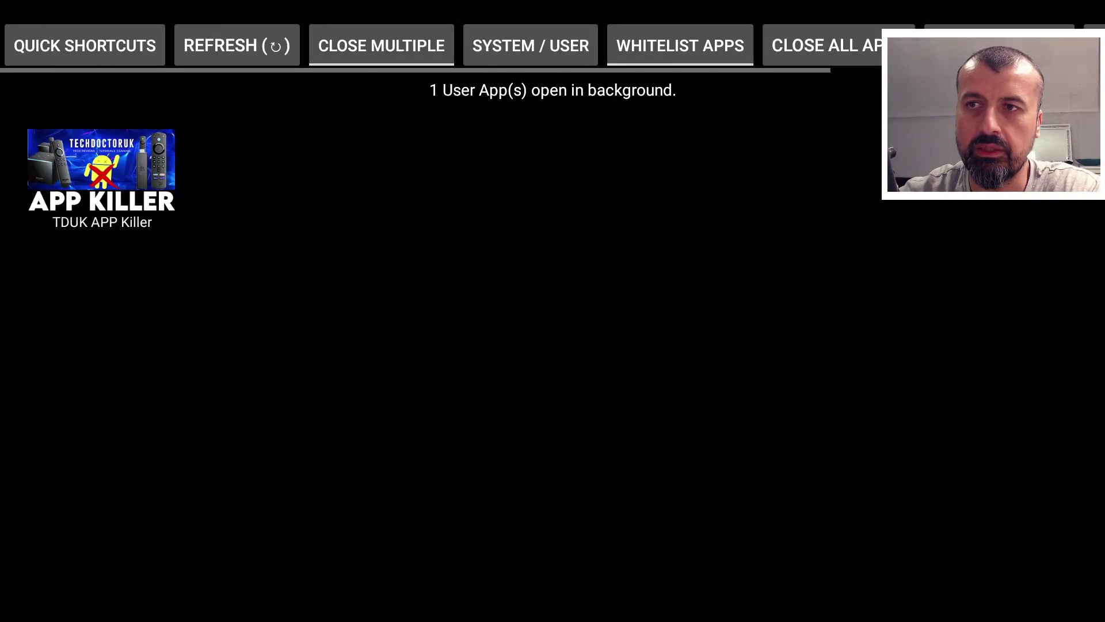